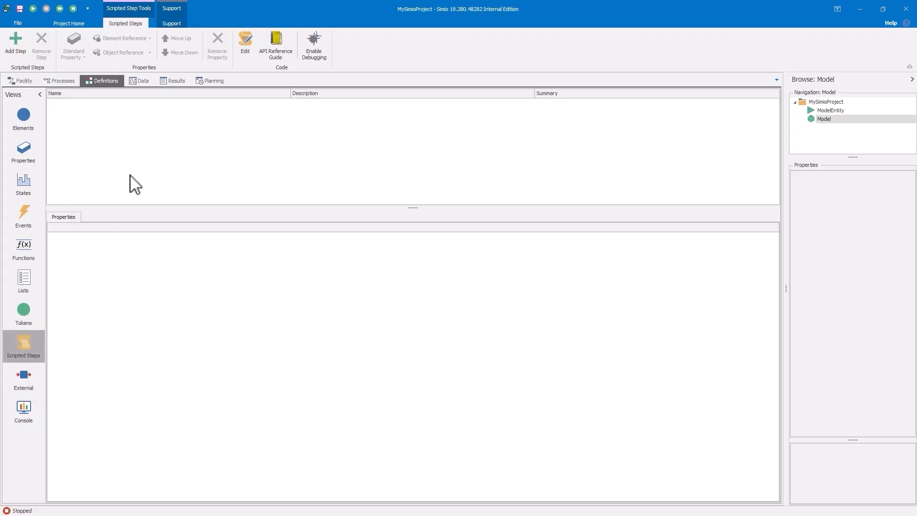
Add a new scripted step to the model's definitions
{"action": "left_click", "coordinate": [16, 40]}
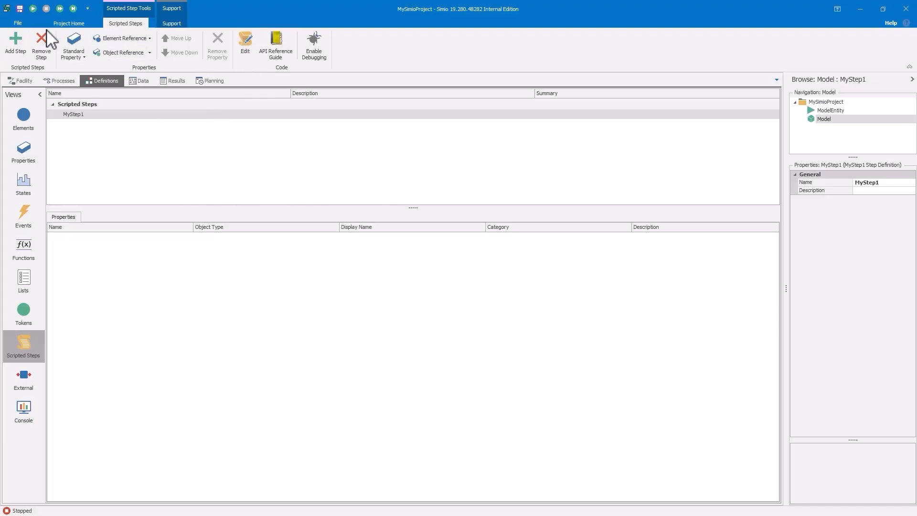
Check the scripting IDE path and debug port in the application settings, enlarging the dialog to read the full path
{"action": "left_click", "coordinate": [15, 21]}
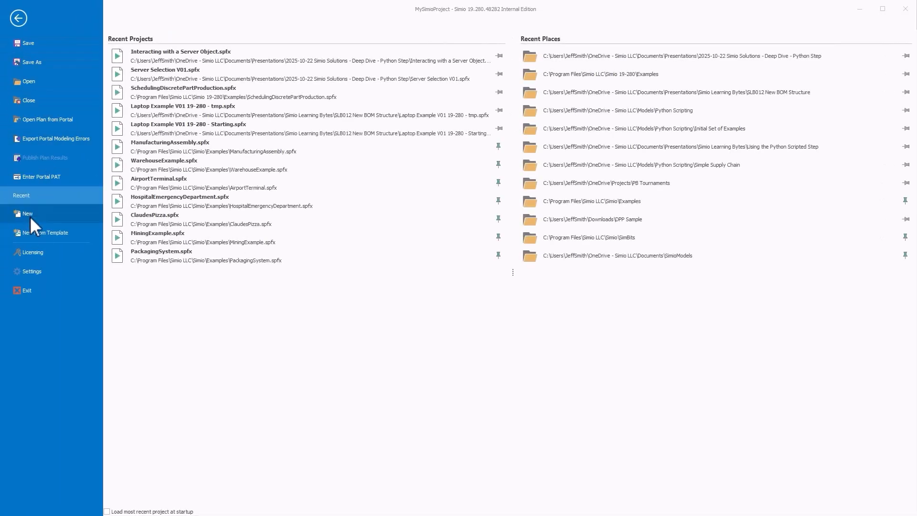
{"action": "left_click", "coordinate": [31, 271]}
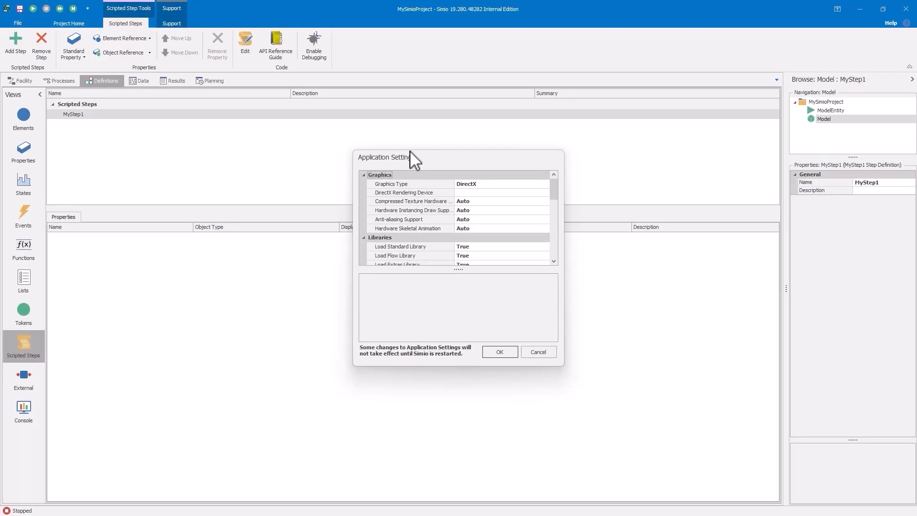
{"action": "left_click_drag", "start_coordinate": [410, 151], "coordinate": [148, 40]}
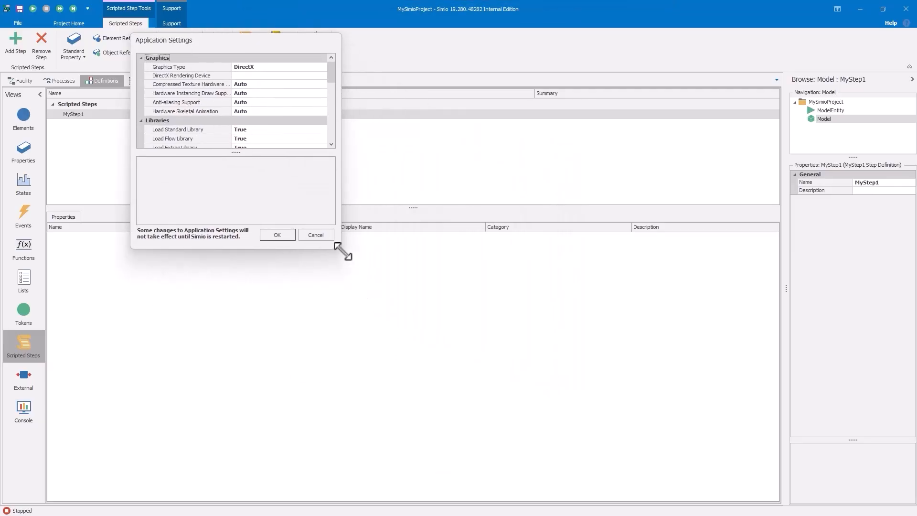
{"action": "left_click_drag", "start_coordinate": [342, 248], "coordinate": [503, 387]}
{"action": "left_click_drag", "start_coordinate": [492, 91], "coordinate": [496, 225]}
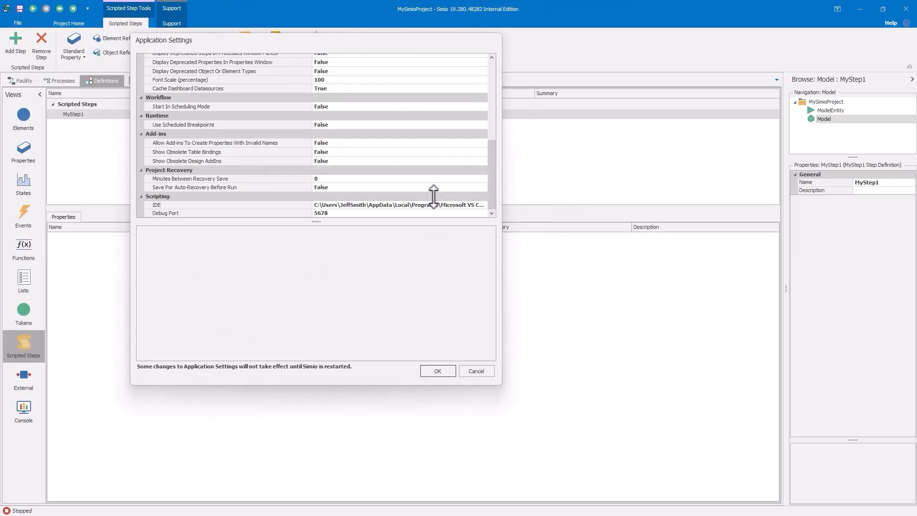
{"action": "left_click_drag", "start_coordinate": [312, 153], "coordinate": [212, 154]}
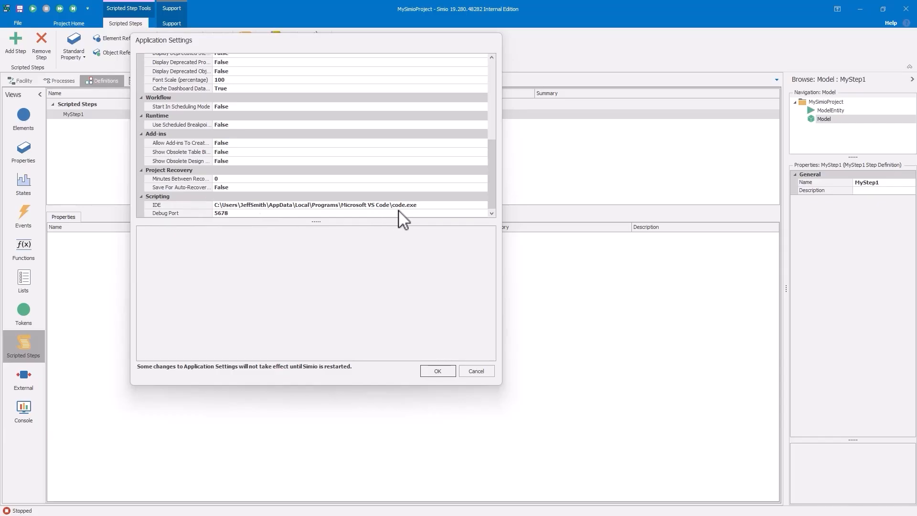
{"action": "left_click", "coordinate": [438, 371]}
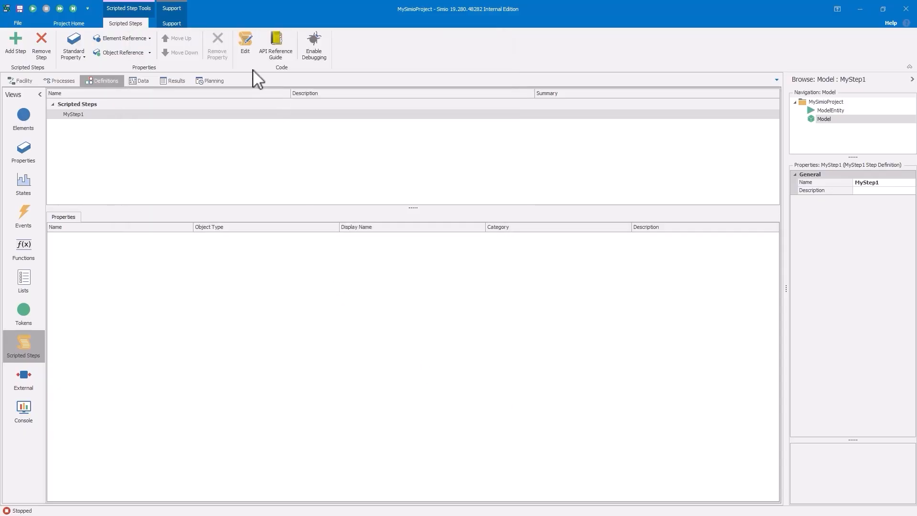
Open the new scripted step's code for editing in Visual Studio Code and view Step_MyStep1.py
{"action": "left_click", "coordinate": [247, 43]}
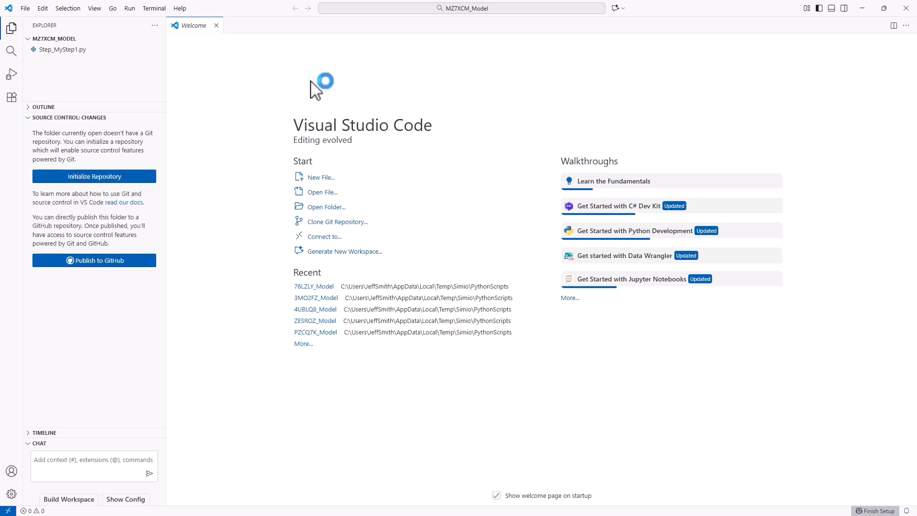
{"action": "left_click", "coordinate": [66, 50]}
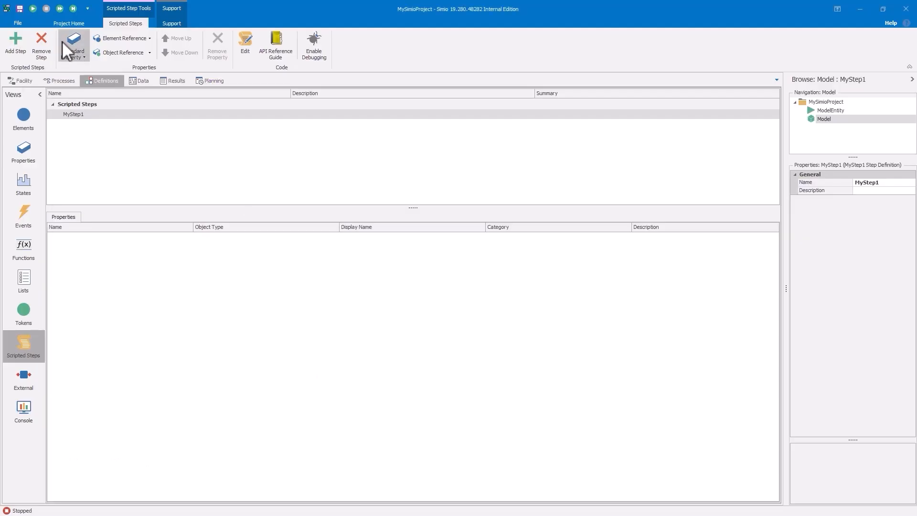
Return to Simio's Facility view and place a Source, a Server to its lower right and a Sink to the Server's upper right
{"action": "left_click", "coordinate": [18, 77]}
{"action": "left_click_drag", "start_coordinate": [631, 379], "coordinate": [590, 355]}
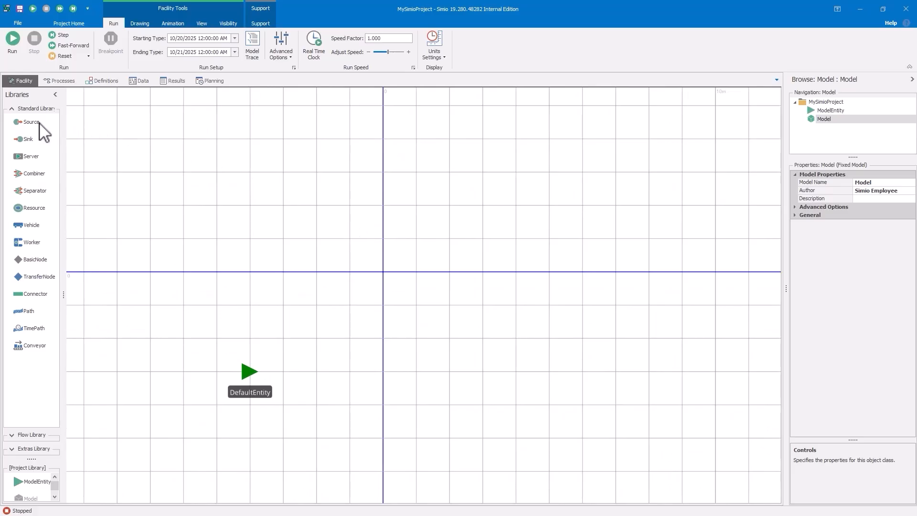
{"action": "left_click_drag", "start_coordinate": [40, 123], "coordinate": [279, 222]}
{"action": "left_click", "coordinate": [254, 236]}
{"action": "scroll", "coordinate": [210, 229], "scroll_direction": "down", "scroll_amount": 2}
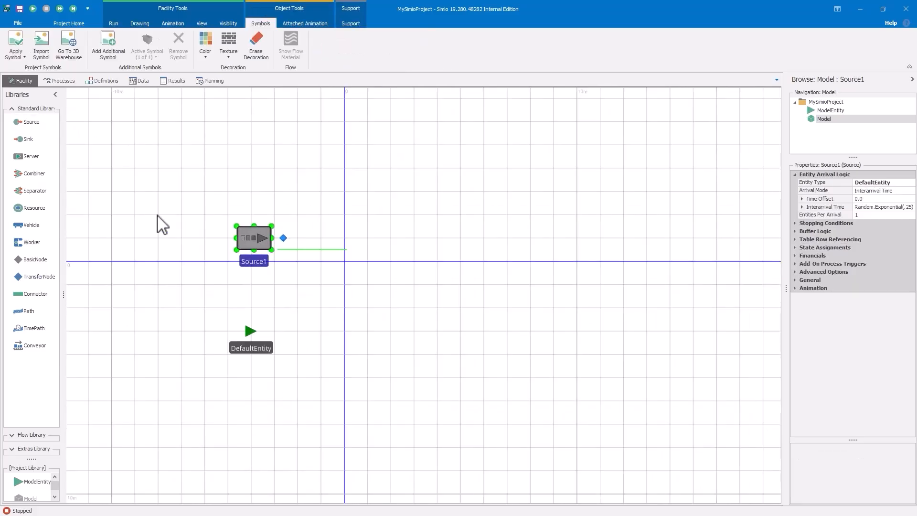
{"action": "left_click_drag", "start_coordinate": [27, 160], "coordinate": [359, 303]}
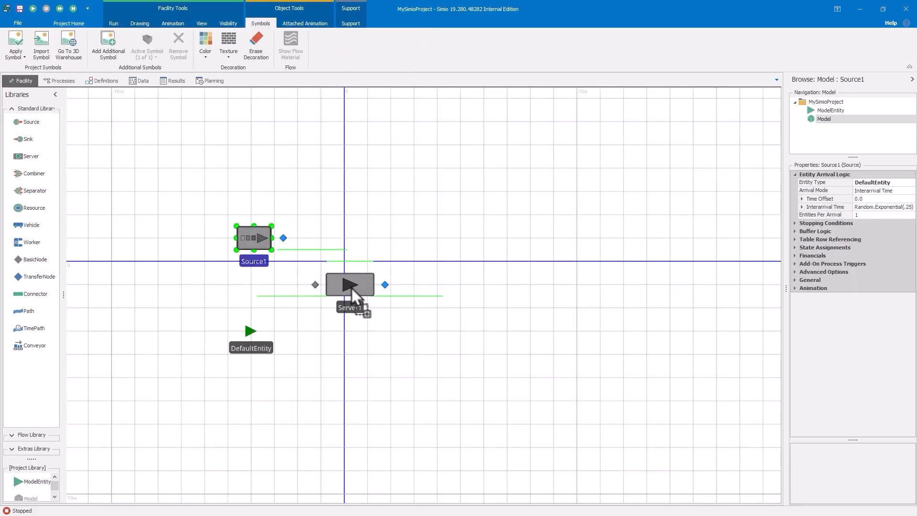
{"action": "left_click_drag", "start_coordinate": [28, 139], "coordinate": [473, 199]}
{"action": "left_click", "coordinate": [610, 277]}
Connect Source1 to Server1 and Server1 to Sink1 with Path links
{"action": "left_click", "coordinate": [34, 313]}
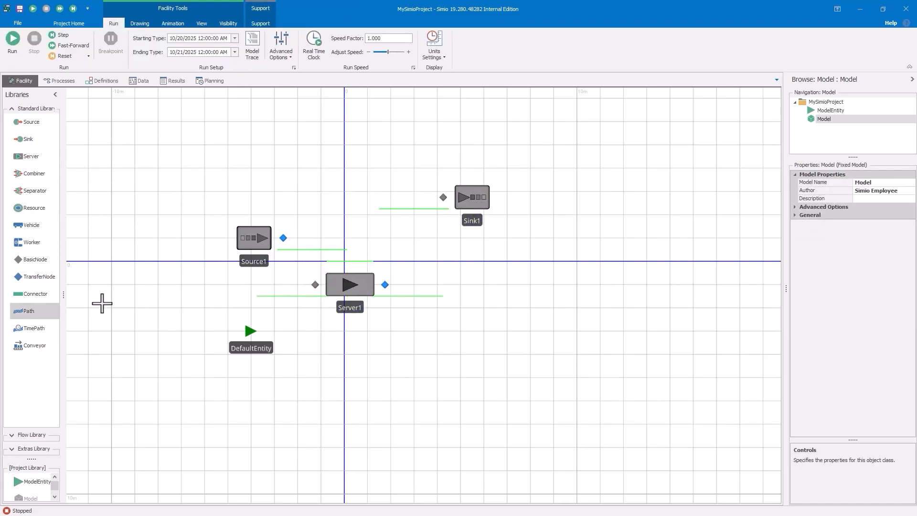
{"action": "left_click", "coordinate": [283, 237]}
{"action": "left_click", "coordinate": [314, 284]}
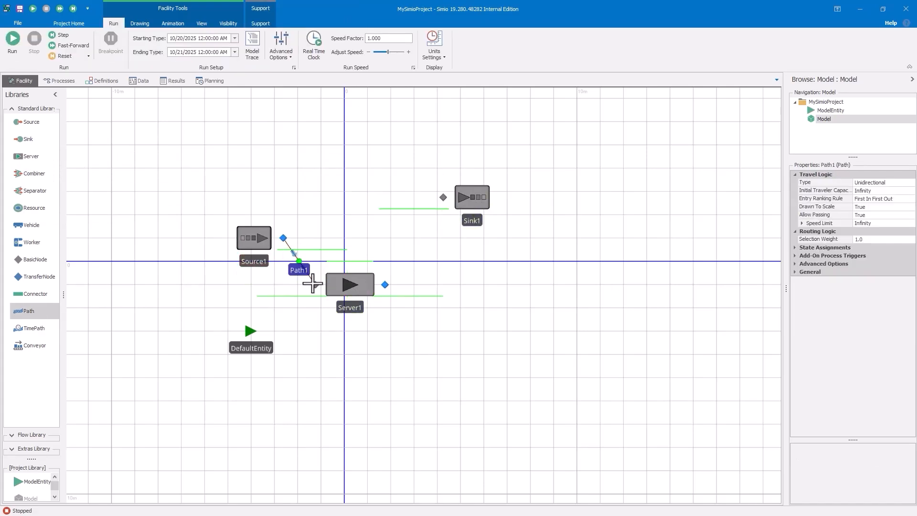
{"action": "left_click", "coordinate": [385, 285]}
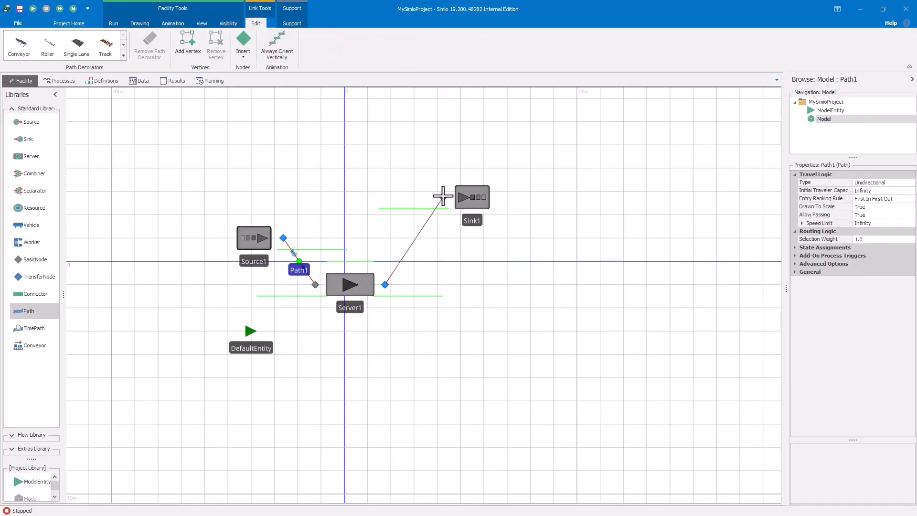
{"action": "left_click", "coordinate": [443, 197]}
{"action": "left_click", "coordinate": [436, 139]}
Limit Source1 to 3 maximum arrivals in its stopping conditions
{"action": "left_click", "coordinate": [254, 234]}
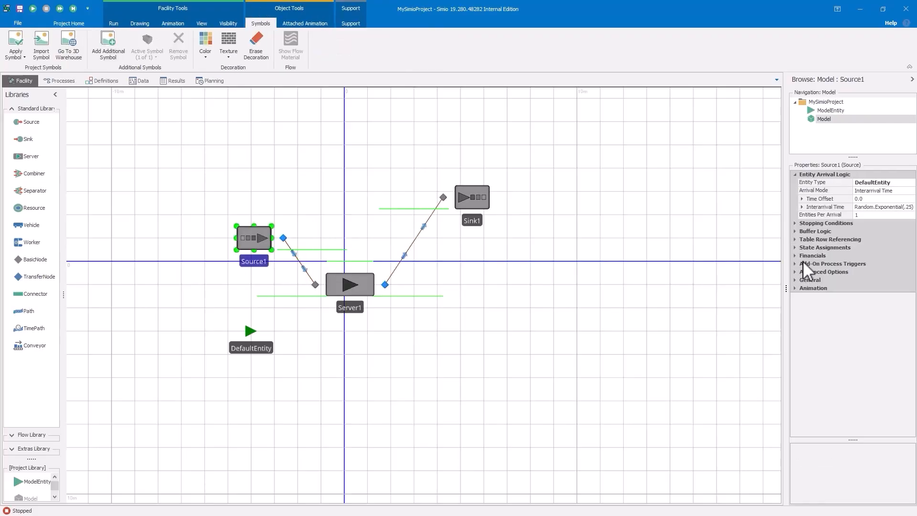
{"action": "left_click", "coordinate": [799, 225]}
{"action": "left_click", "coordinate": [814, 232]}
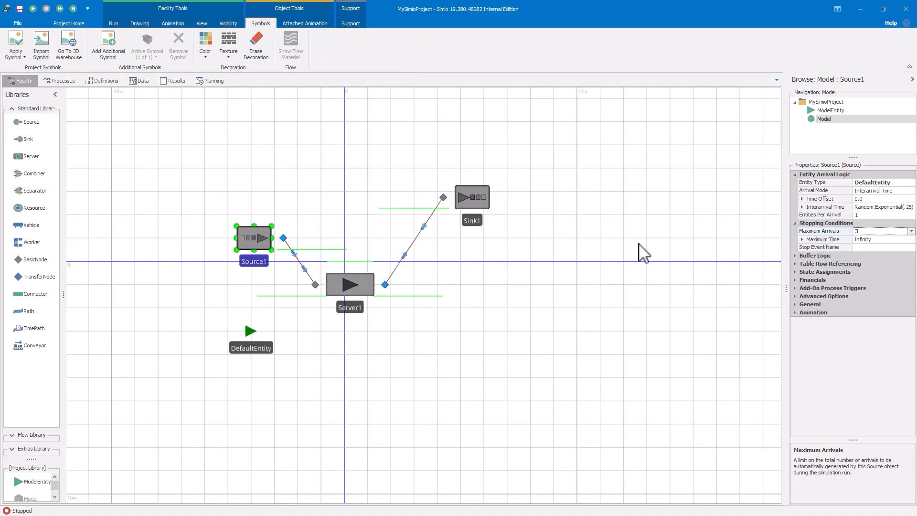
{"action": "left_click", "coordinate": [607, 281]}
{"action": "left_click_drag", "start_coordinate": [603, 296], "coordinate": [583, 321]}
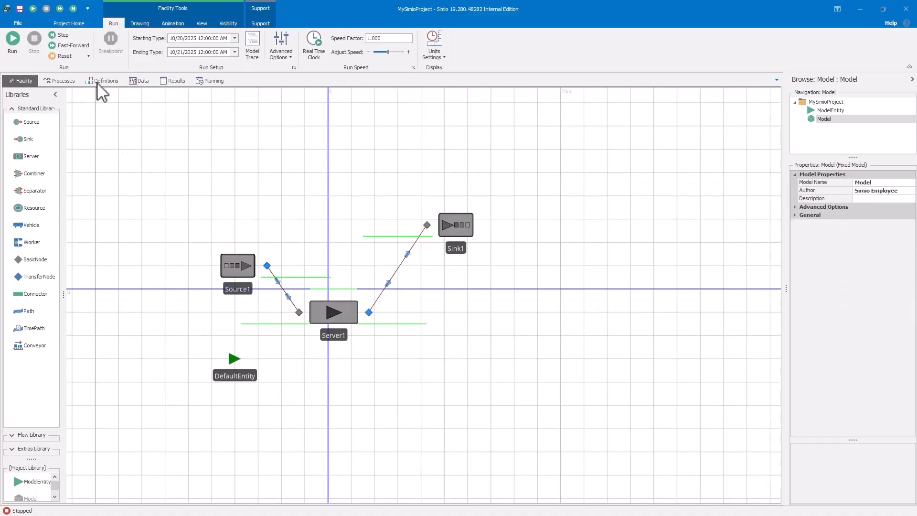
Set the run's ending type to Unspecified (Infinite)
{"action": "left_click", "coordinate": [234, 53]}
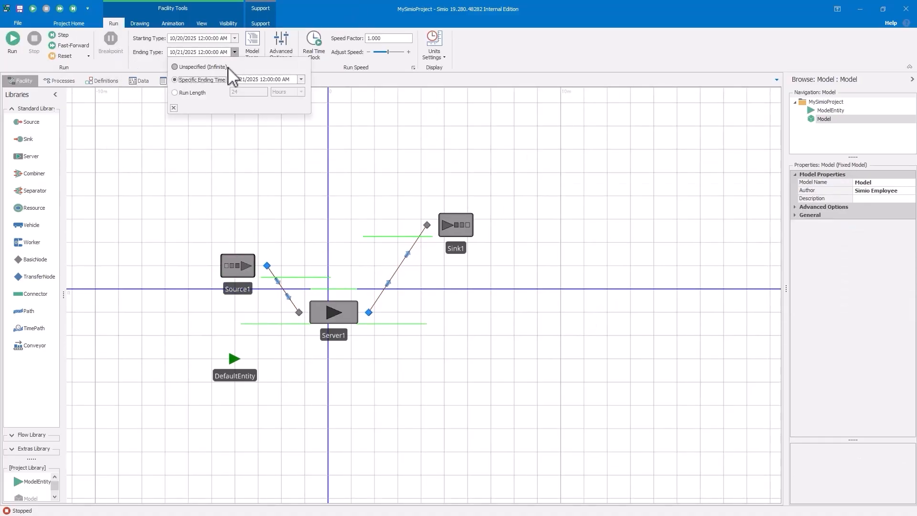
{"action": "left_click", "coordinate": [175, 67]}
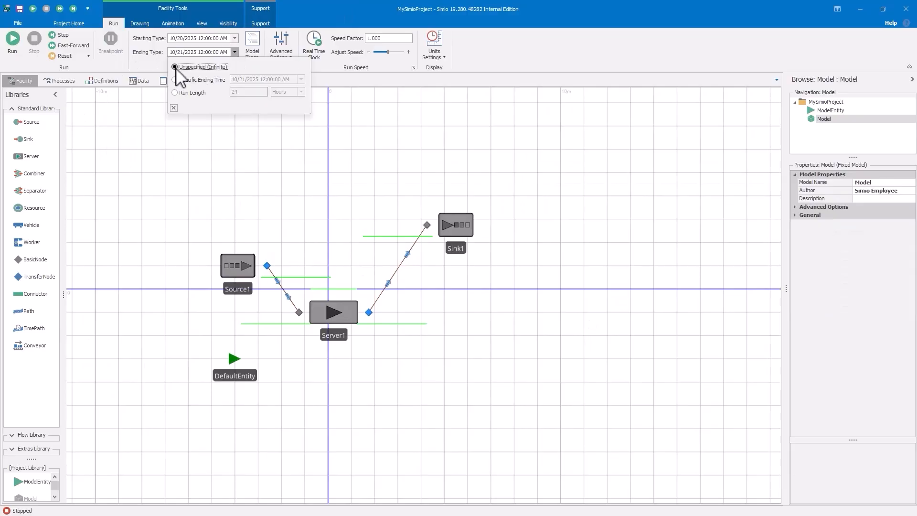
{"action": "left_click", "coordinate": [230, 187]}
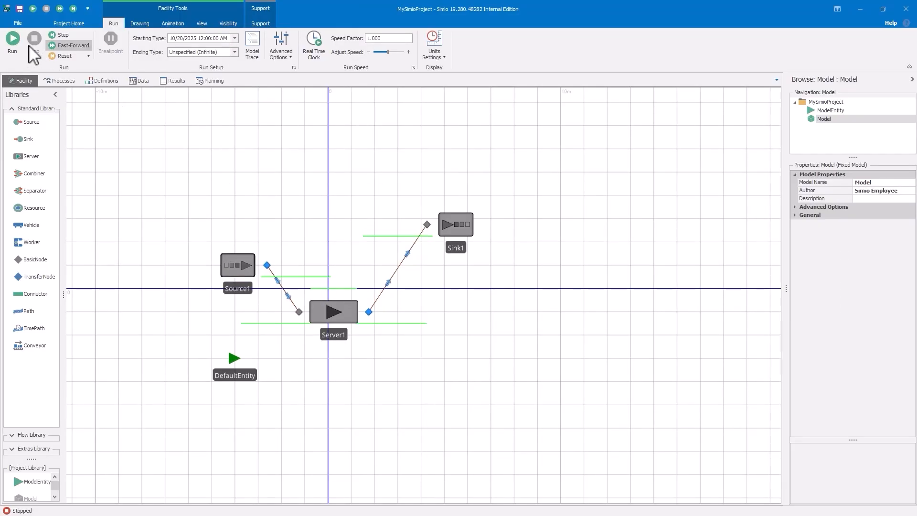
Run the model to the end as a test and stop the simulation
{"action": "left_click", "coordinate": [62, 46]}
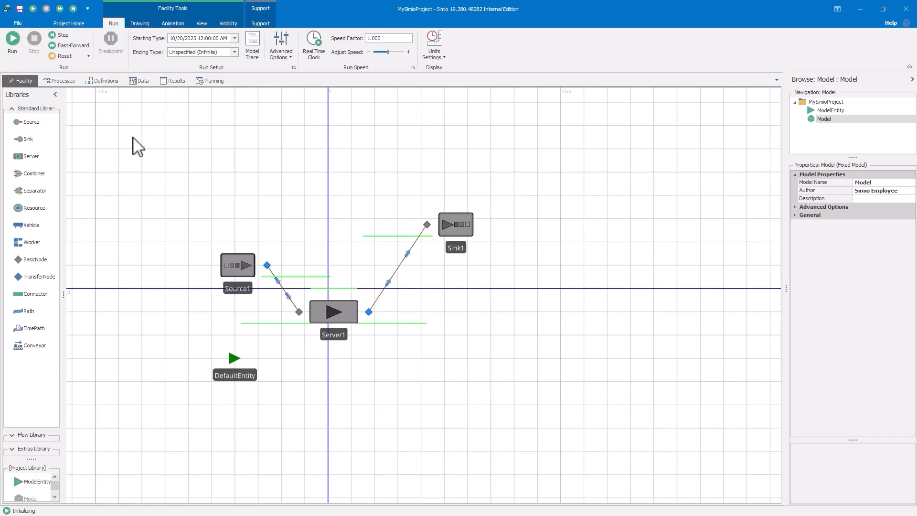
{"action": "left_click", "coordinate": [18, 42]}
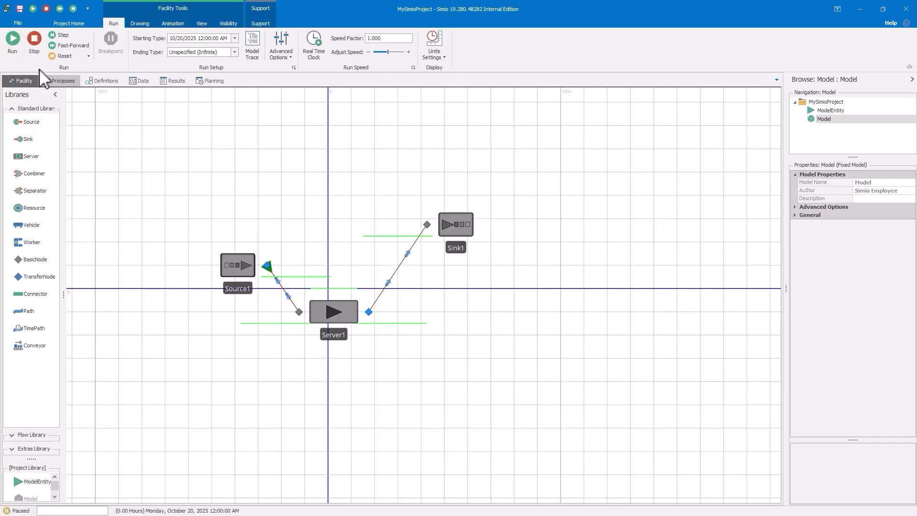
{"action": "left_click", "coordinate": [12, 40]}
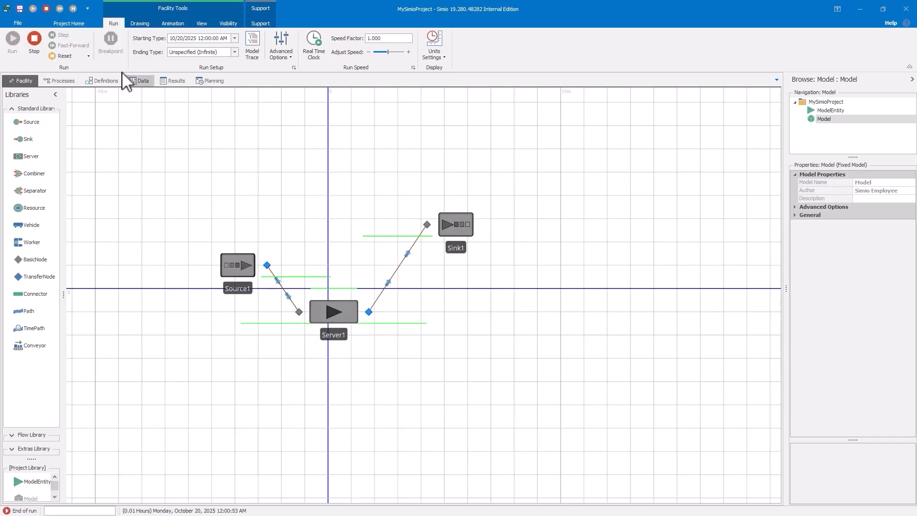
{"action": "left_click", "coordinate": [42, 39]}
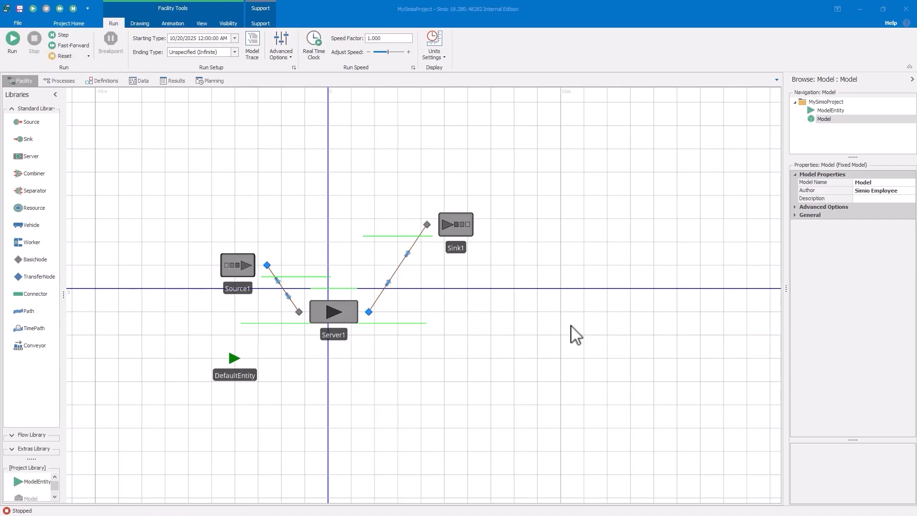
Create an add-on process for Server1's Processing trigger
{"action": "left_click", "coordinate": [343, 321]}
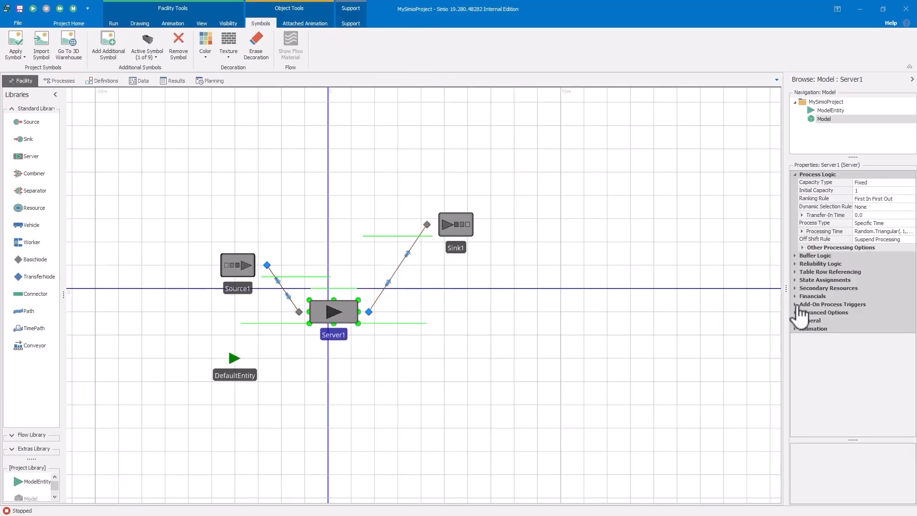
{"action": "left_click", "coordinate": [796, 305]}
{"action": "left_click", "coordinate": [819, 345]}
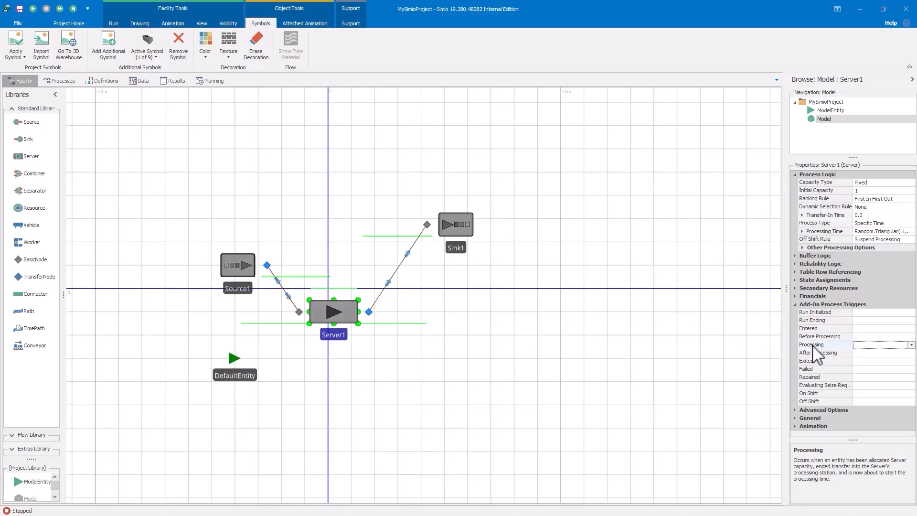
{"action": "double_click", "coordinate": [812, 345]}
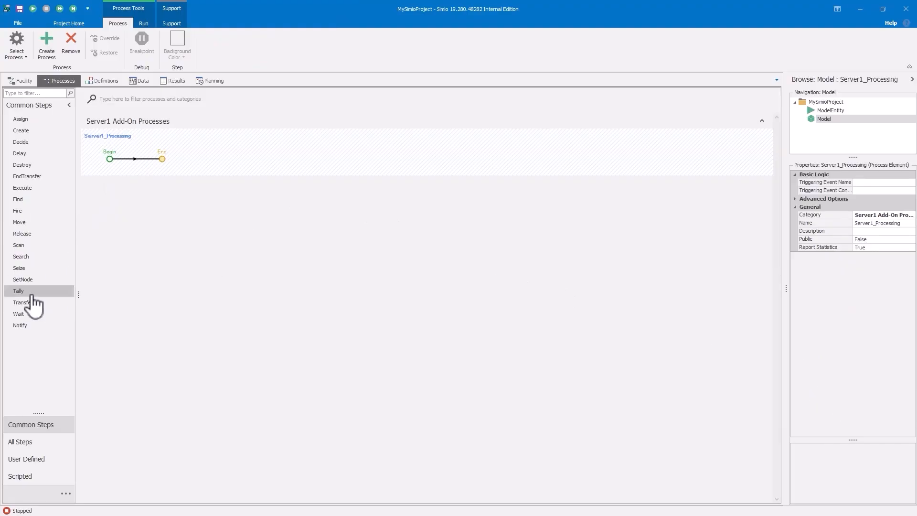
Insert the scripted step MyStep1 between Begin and End of Server1's Processing process and give it an orange background
{"action": "left_click", "coordinate": [22, 477]}
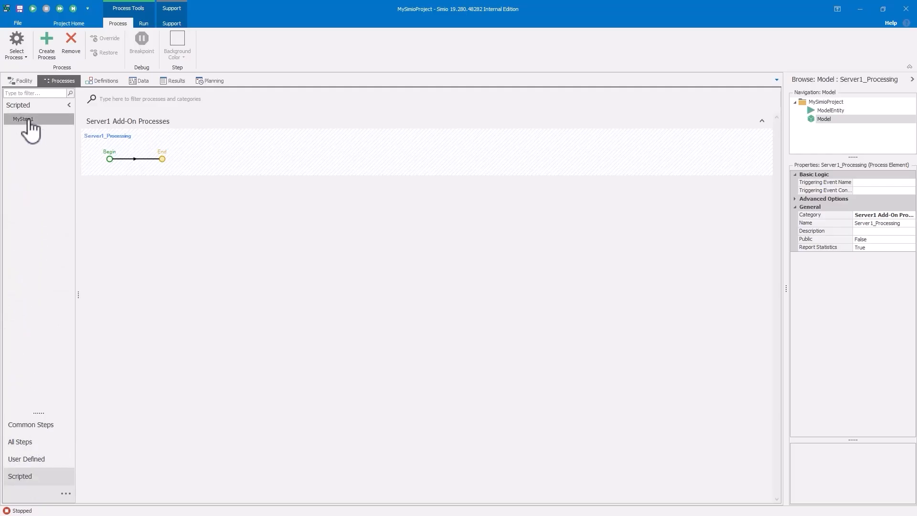
{"action": "left_click_drag", "start_coordinate": [26, 120], "coordinate": [159, 159]}
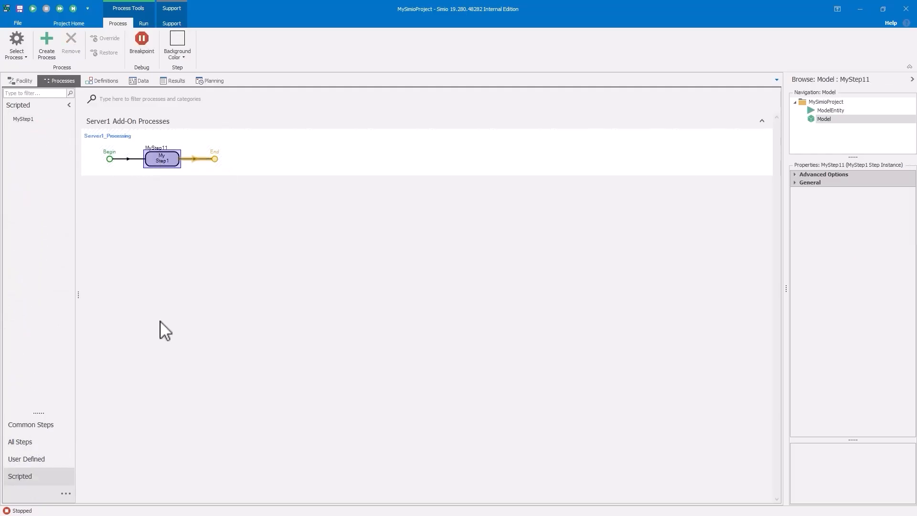
{"action": "left_click", "coordinate": [182, 57]}
{"action": "left_click", "coordinate": [204, 167]}
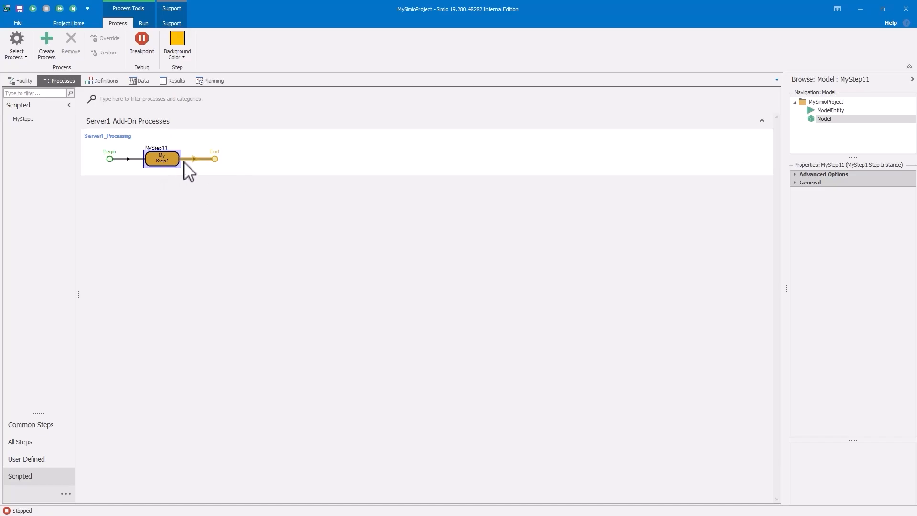
Return to the Facility view, enable Model Trace and enlarge the trace area to about a third of the window
{"action": "left_click", "coordinate": [19, 81]}
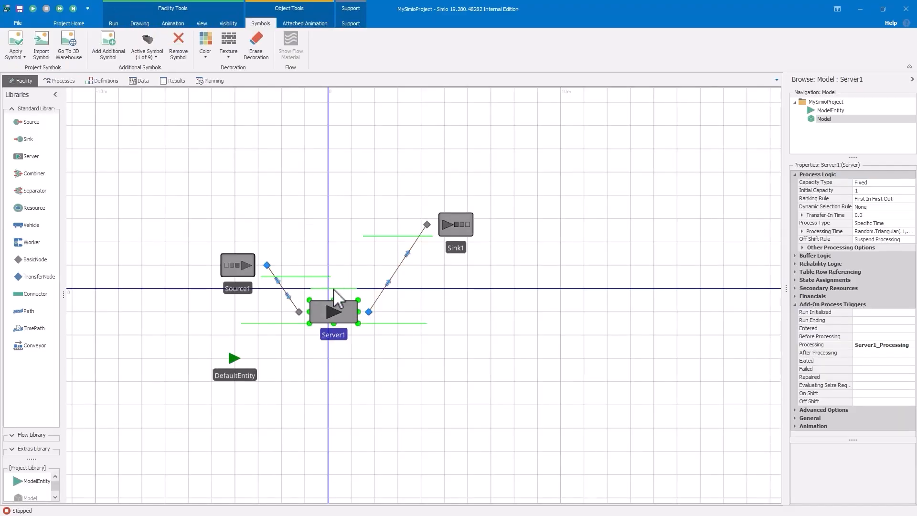
{"action": "left_click_drag", "start_coordinate": [294, 174], "coordinate": [306, 153]}
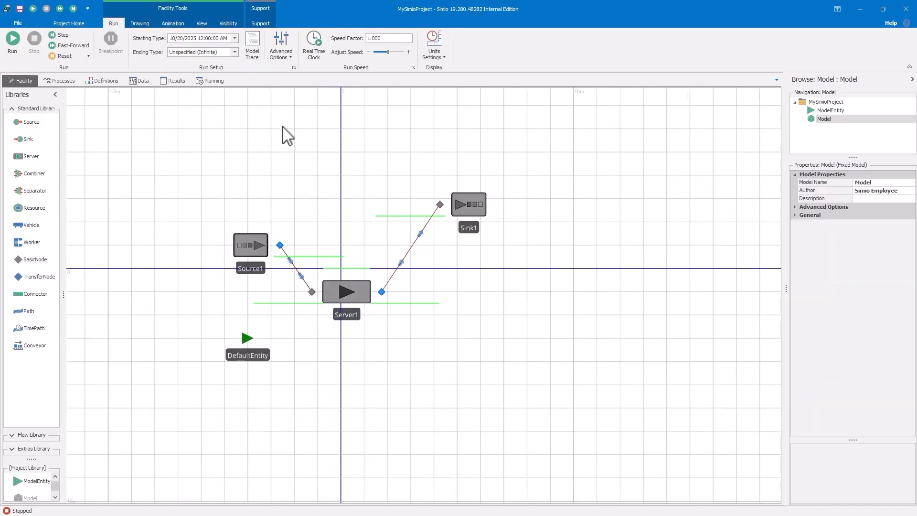
{"action": "left_click", "coordinate": [256, 58]}
{"action": "left_click_drag", "start_coordinate": [468, 381], "coordinate": [502, 321]}
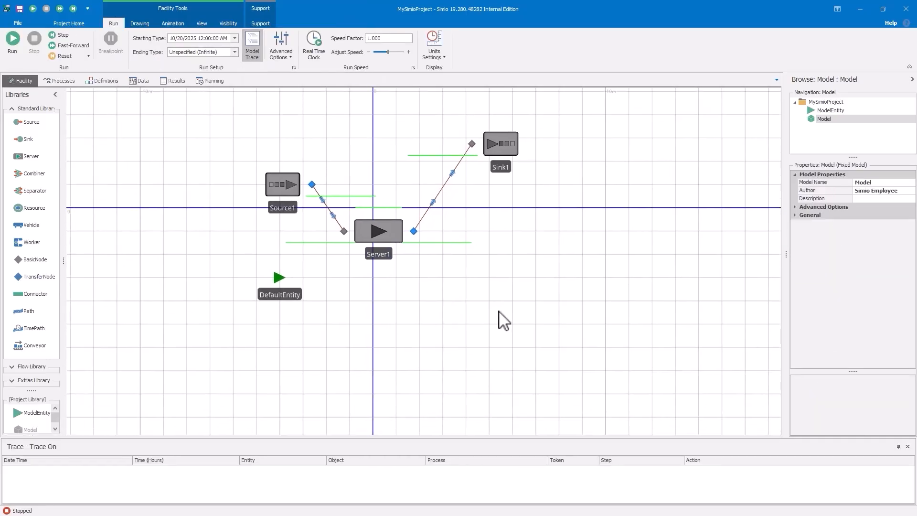
{"action": "left_click_drag", "start_coordinate": [477, 438], "coordinate": [454, 346]}
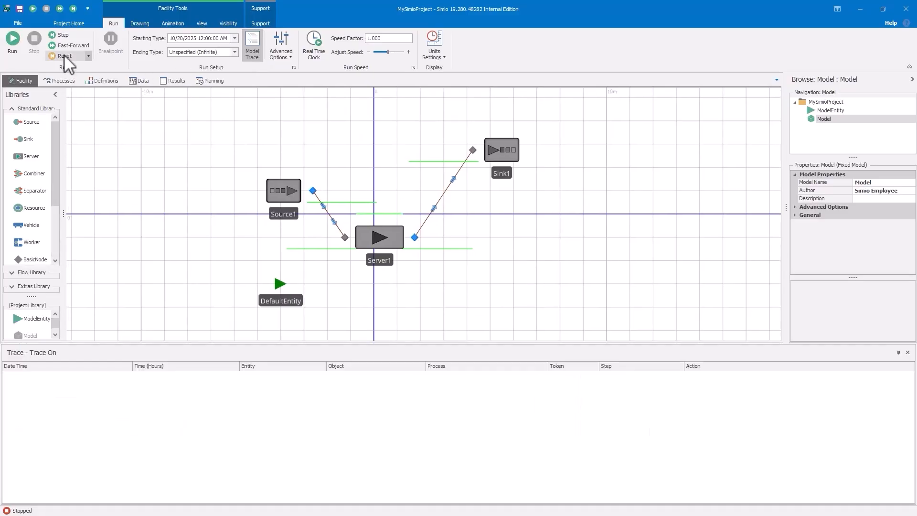
Run the traced model to its end, stop it, and examine the MyStep1 entries throughout the trace
{"action": "left_click", "coordinate": [19, 50]}
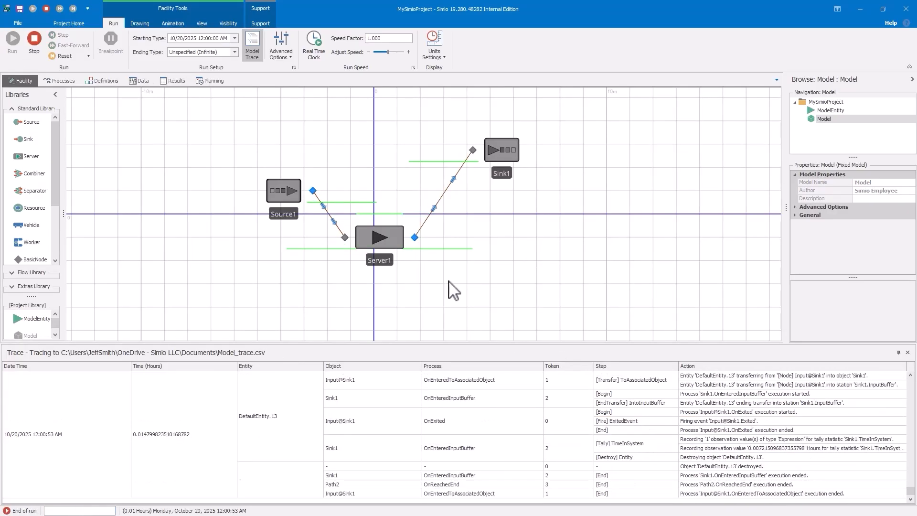
{"action": "left_click", "coordinate": [34, 40]}
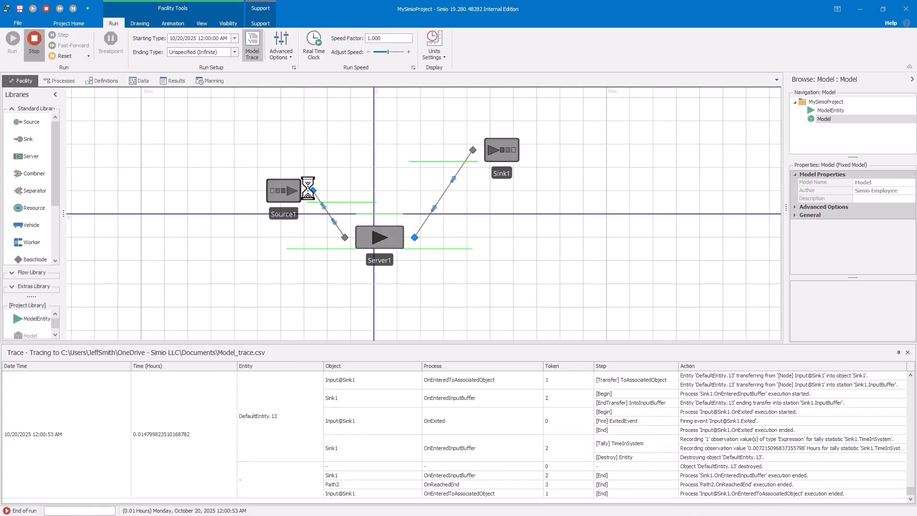
{"action": "mouse_move", "coordinate": [911, 490]}
{"action": "left_mouse_down"}
{"action": "mouse_move", "coordinate": [915, 371]}
{"action": "mouse_move", "coordinate": [914, 400]}
{"action": "left_mouse_up"}
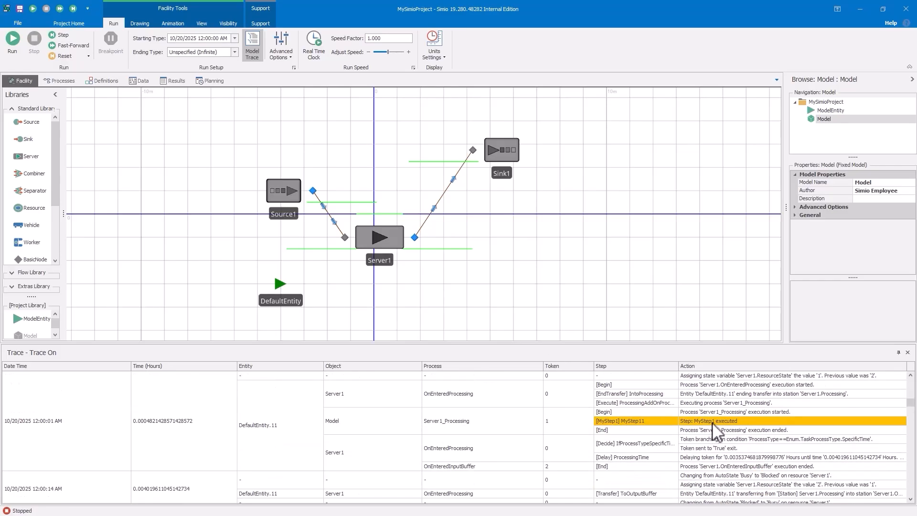
{"action": "left_click_drag", "start_coordinate": [910, 404], "coordinate": [912, 476]}
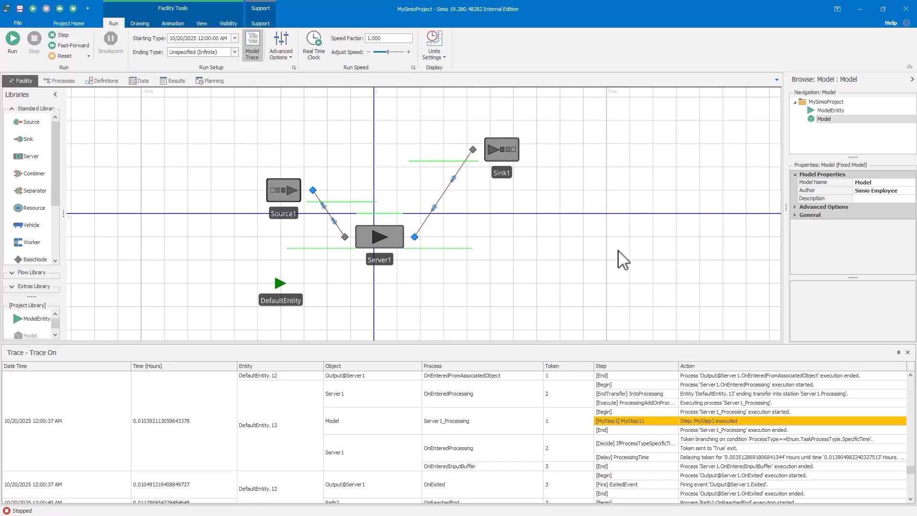
Turn off Model Trace and set the Trace Level of the MyStep1 step in Server1's Processing process to Always
{"action": "left_click", "coordinate": [253, 43]}
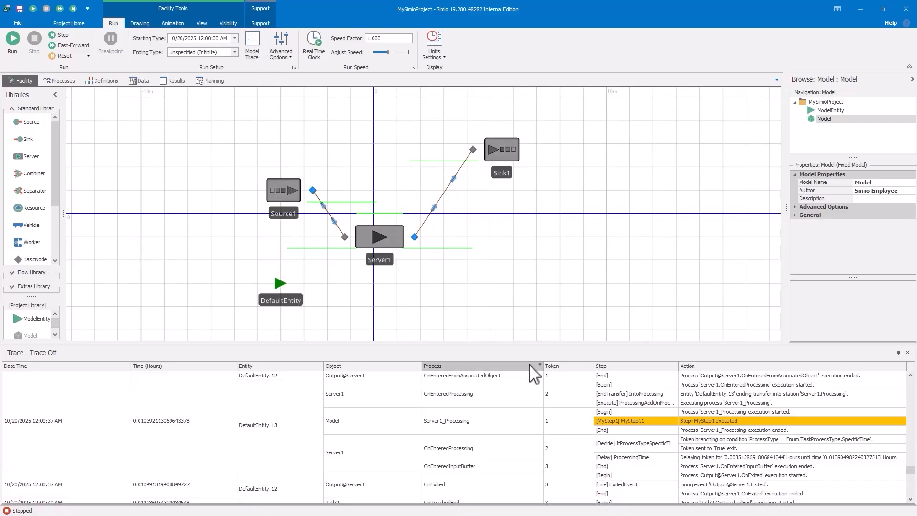
{"action": "left_click", "coordinate": [71, 79]}
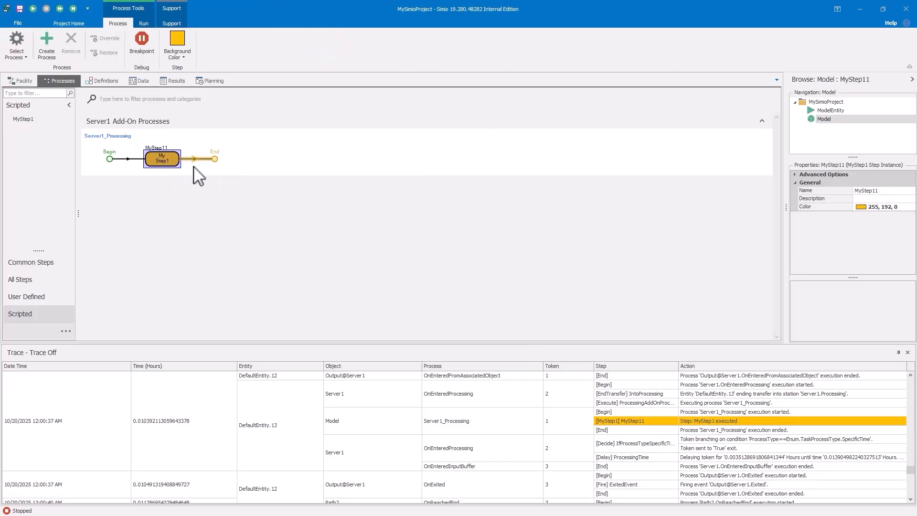
{"action": "left_click", "coordinate": [796, 175]}
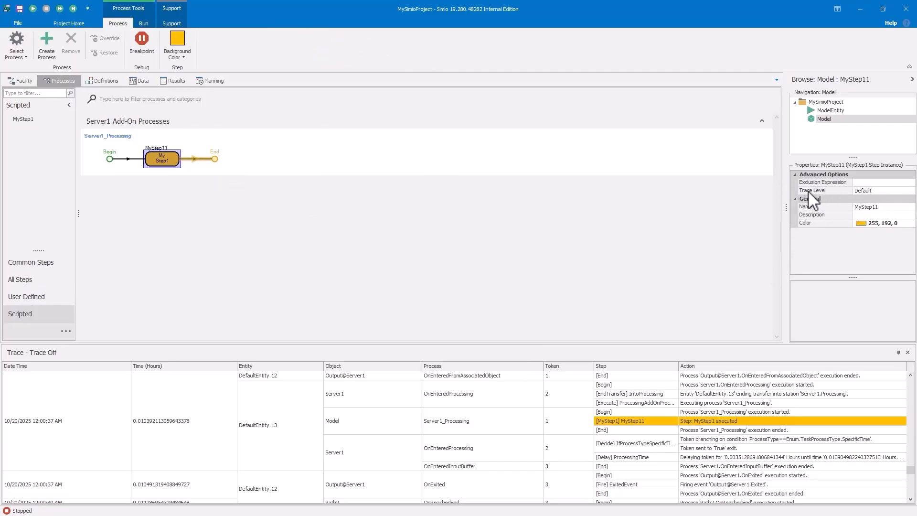
{"action": "left_click", "coordinate": [878, 191]}
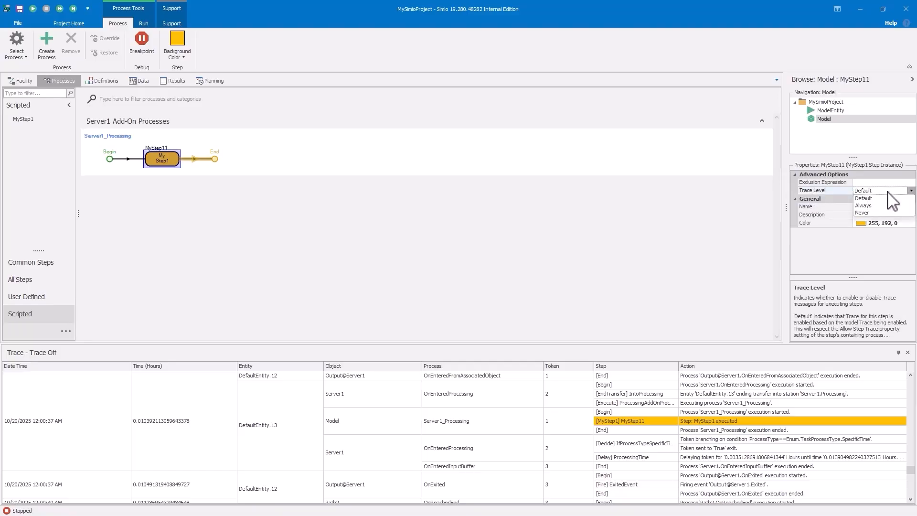
{"action": "left_click", "coordinate": [872, 205]}
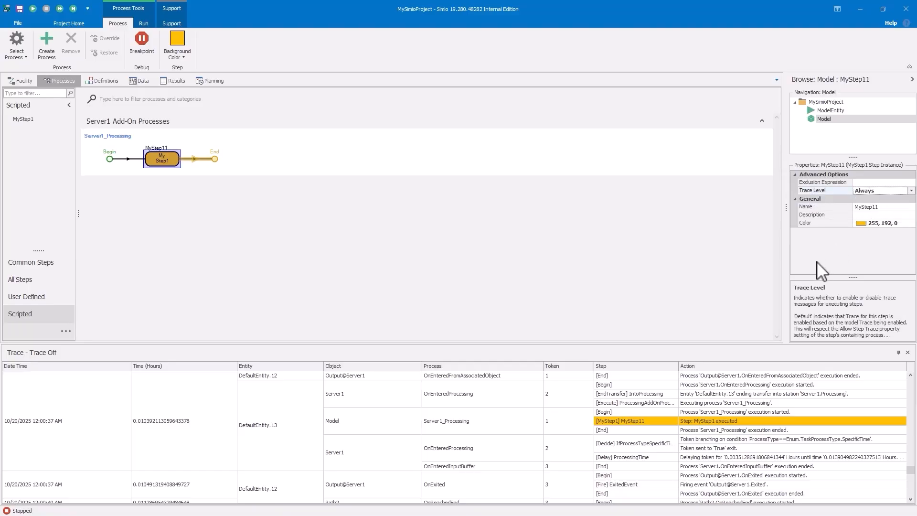
Return to the Facility view, run the model to its end with only MyStep1 traced, and stop it
{"action": "left_click", "coordinate": [27, 85]}
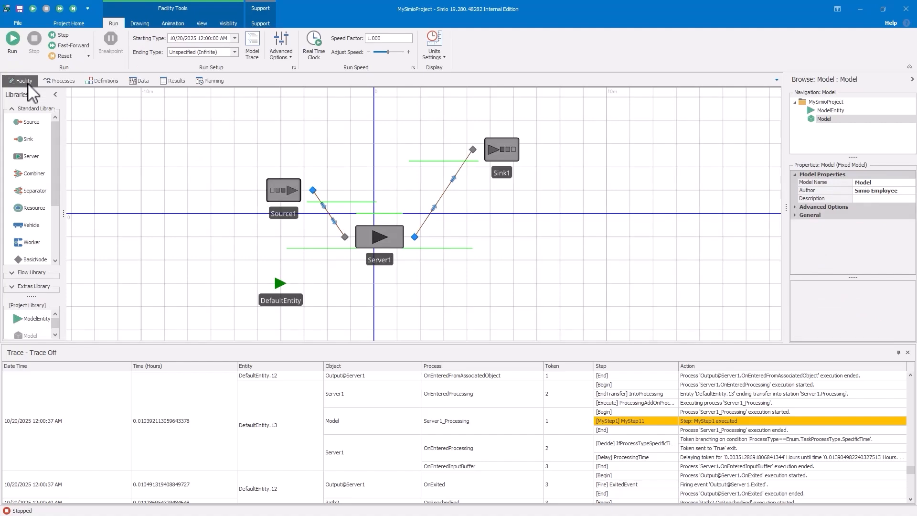
{"action": "left_click", "coordinate": [12, 38]}
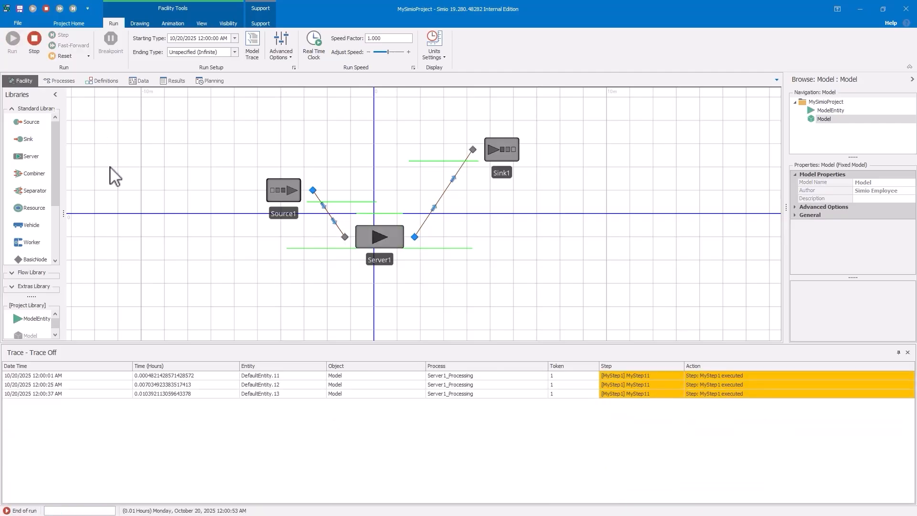
{"action": "left_click", "coordinate": [36, 40]}
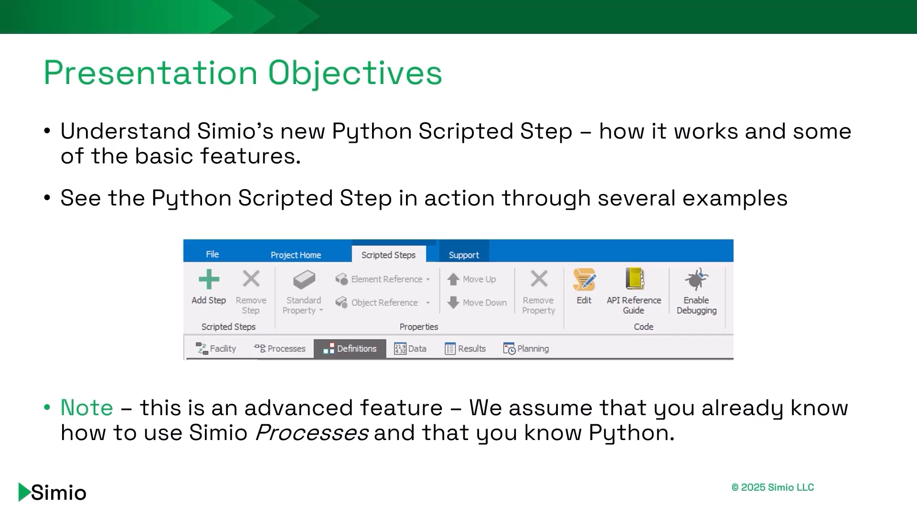
{"action": "left_click", "coordinate": [460, 122]}
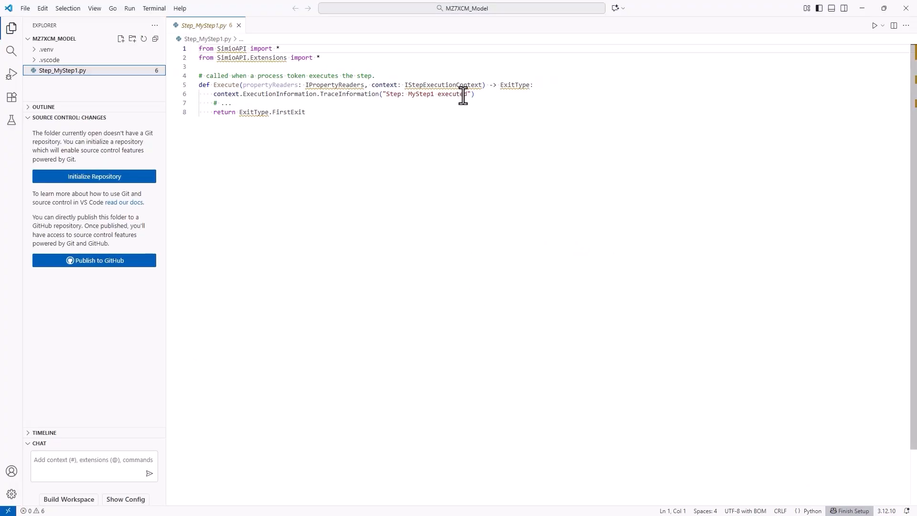
Append ". Modified" to the trace message text in the Execute function of Step_MyStep1.py and save the file
{"action": "left_click", "coordinate": [467, 94]}
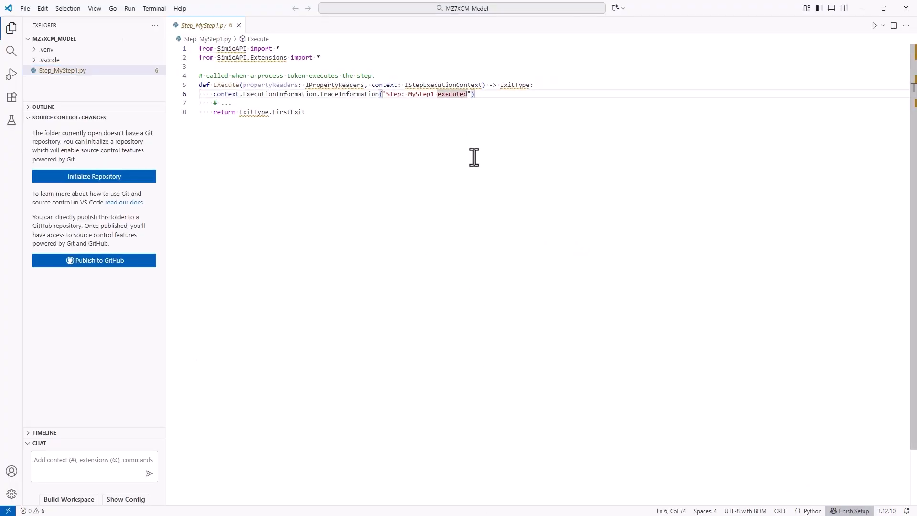
{"action": "type", "text": ". Modified"}
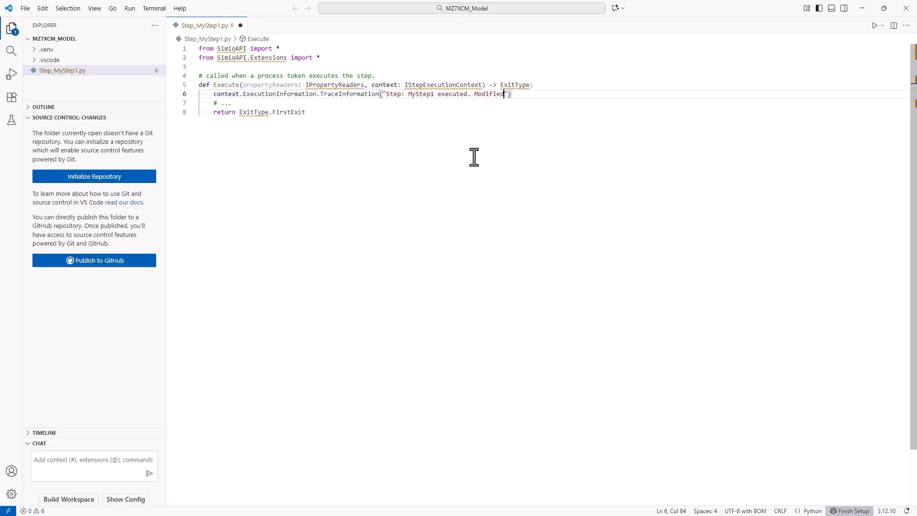
{"action": "key", "text": "ctrl+s"}
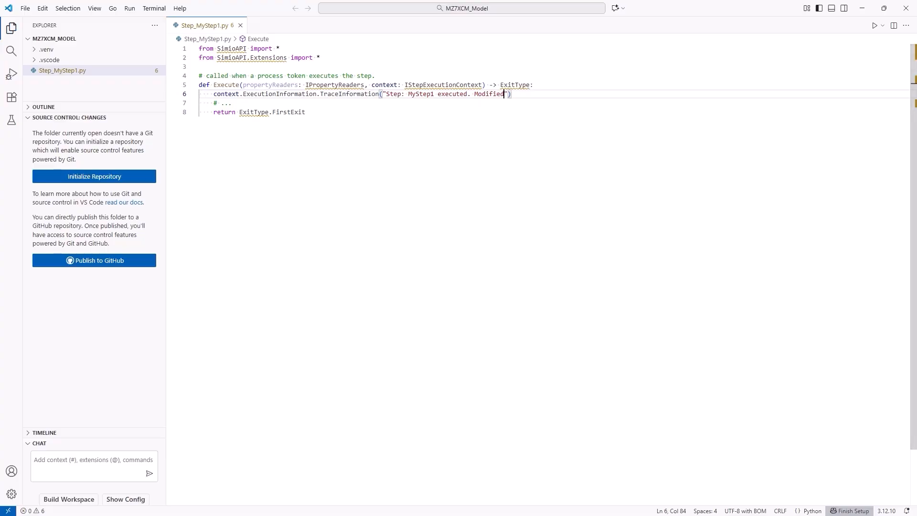
Switch to Simio, run the model to its end with the edited script, and stop the simulation
{"action": "key", "text": "alt+Tab"}
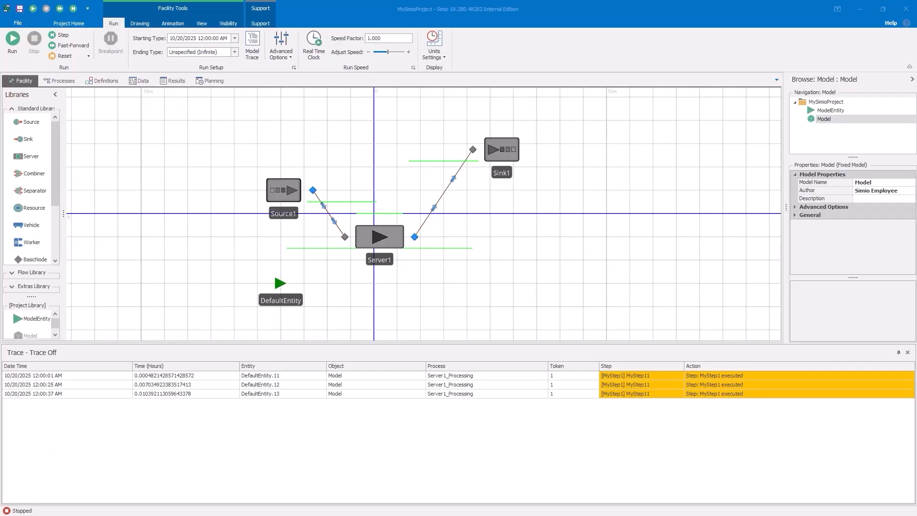
{"action": "left_click", "coordinate": [13, 39]}
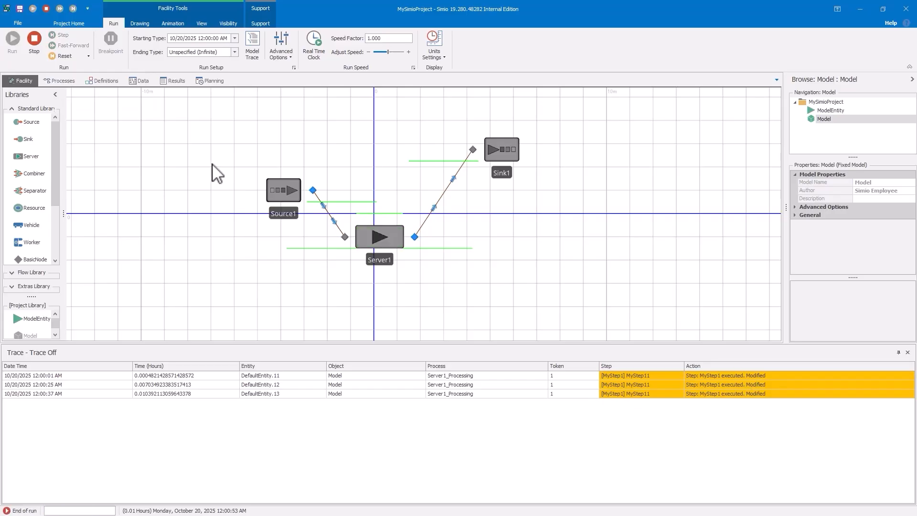
{"action": "left_click", "coordinate": [40, 42]}
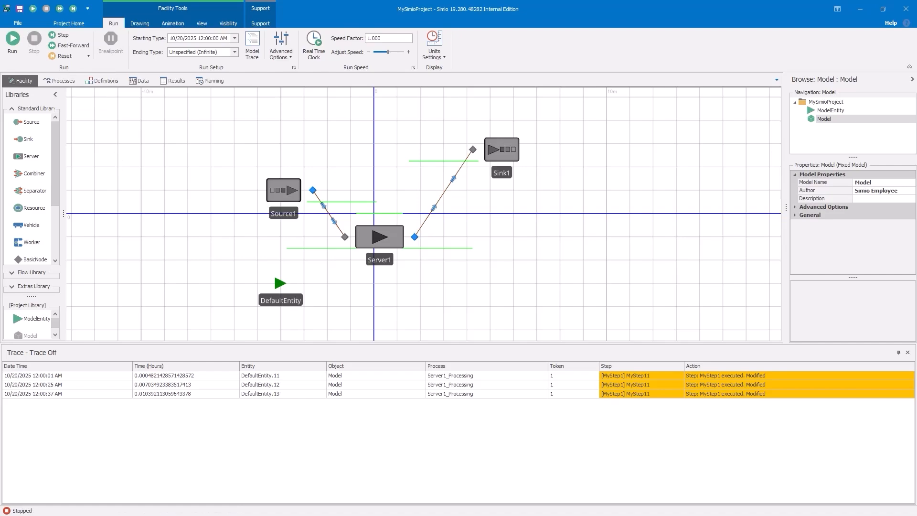
Switch back to Visual Studio Code and examine the propertyReaders parameter of the Execute function in Step_MyStep1.py
{"action": "left_click", "coordinate": [312, 515]}
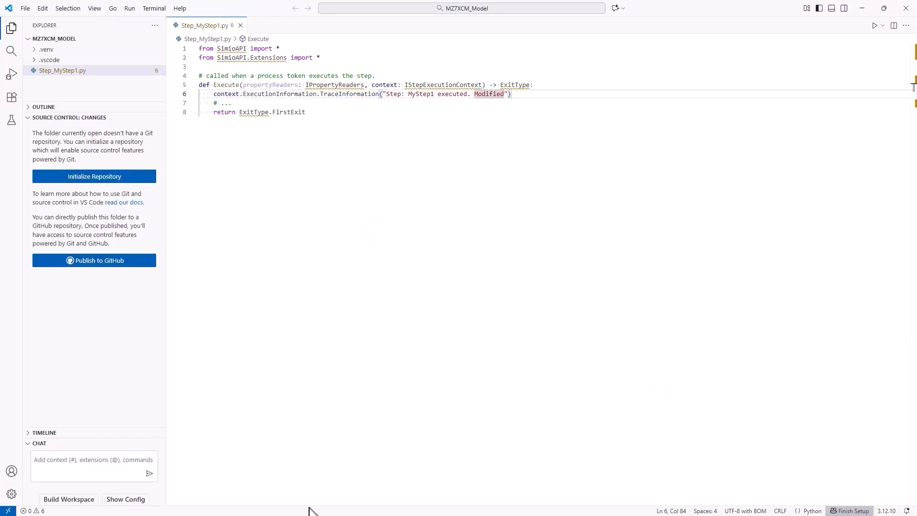
{"action": "left_click", "coordinate": [238, 143]}
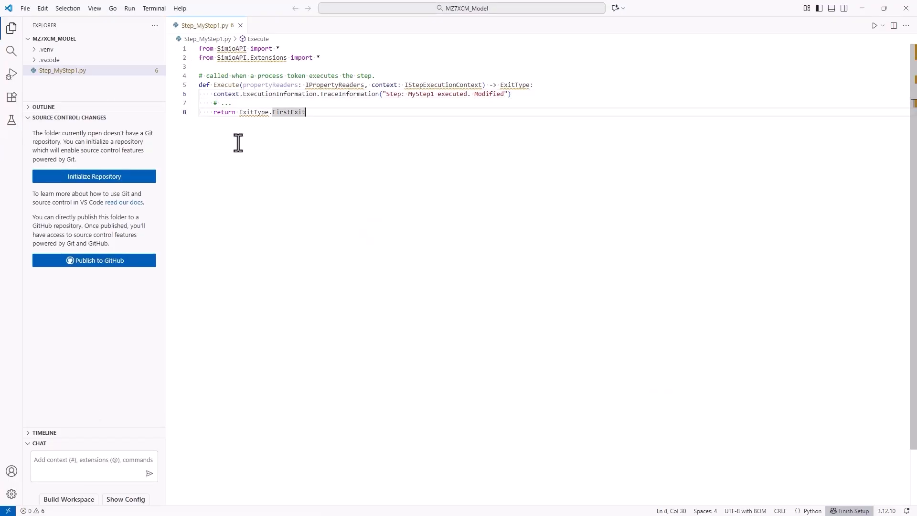
{"action": "mouse_move", "coordinate": [299, 87]}
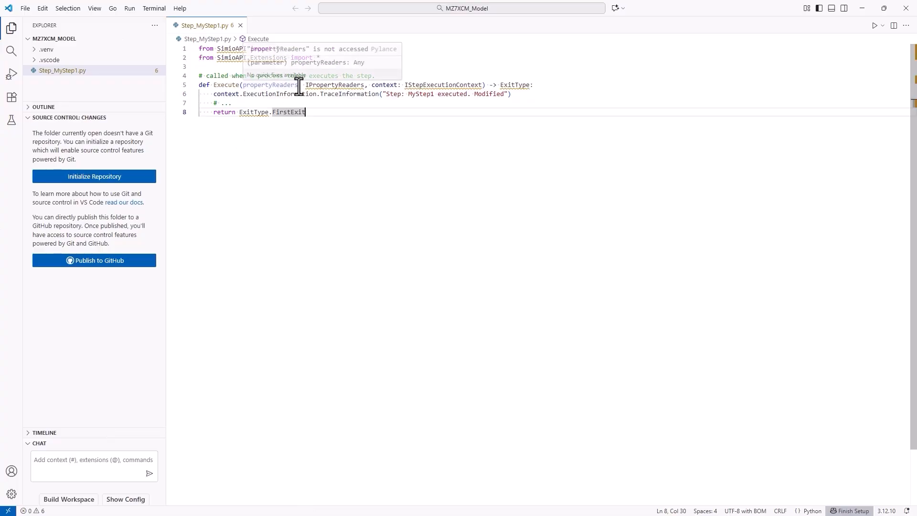